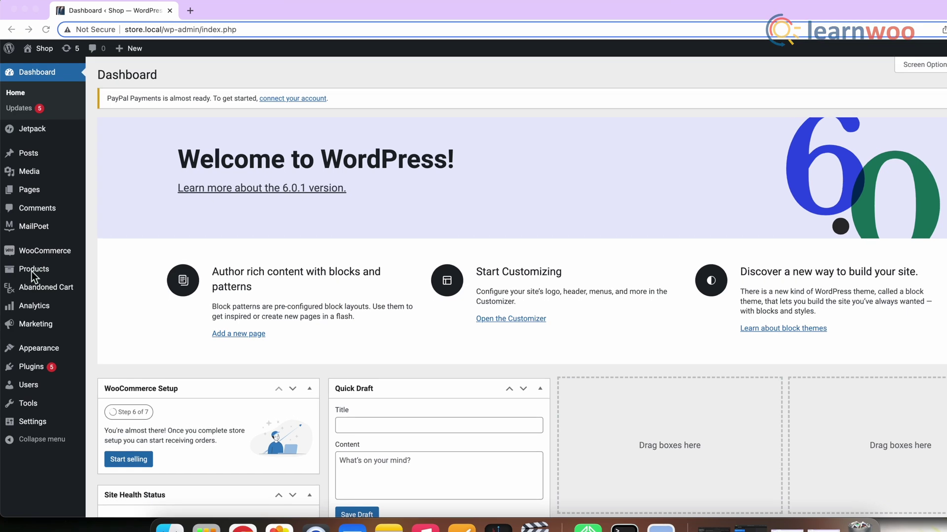
# Step: Create a new product named 'Shoes' and begin its description with 'Description'
pyautogui.moveTo(32, 274)
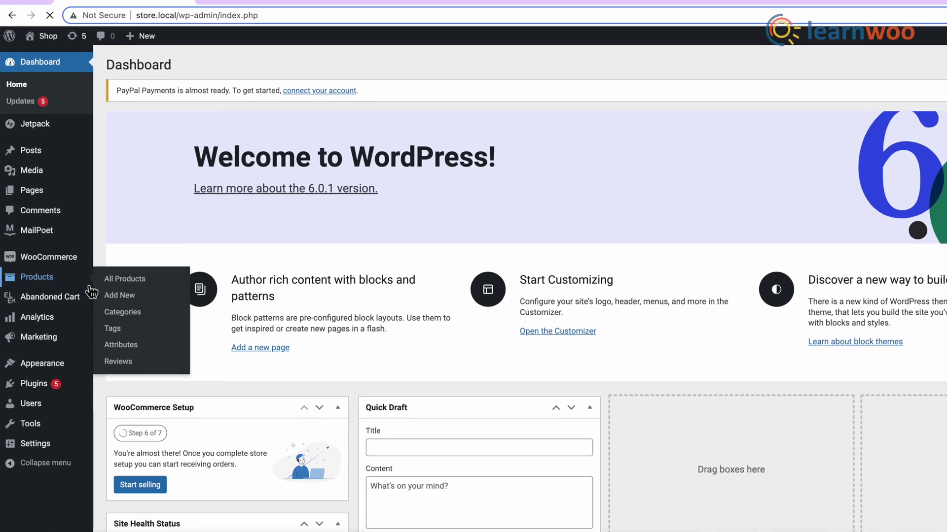
pyautogui.click(105, 291)
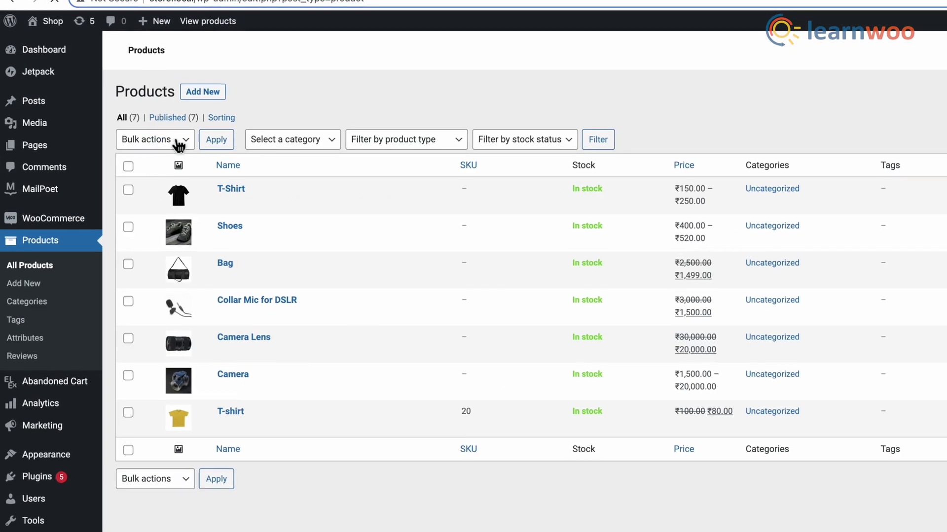
pyautogui.click(220, 96)
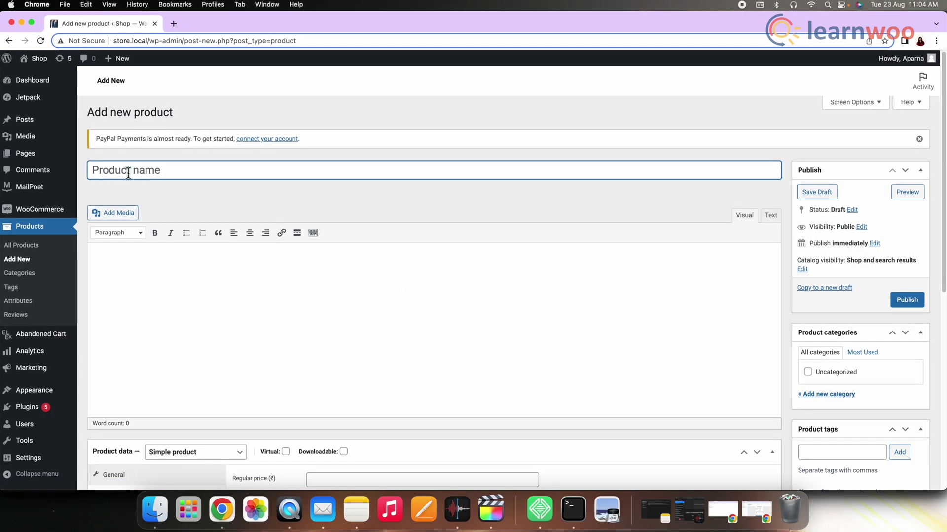
pyautogui.write('Shoes')
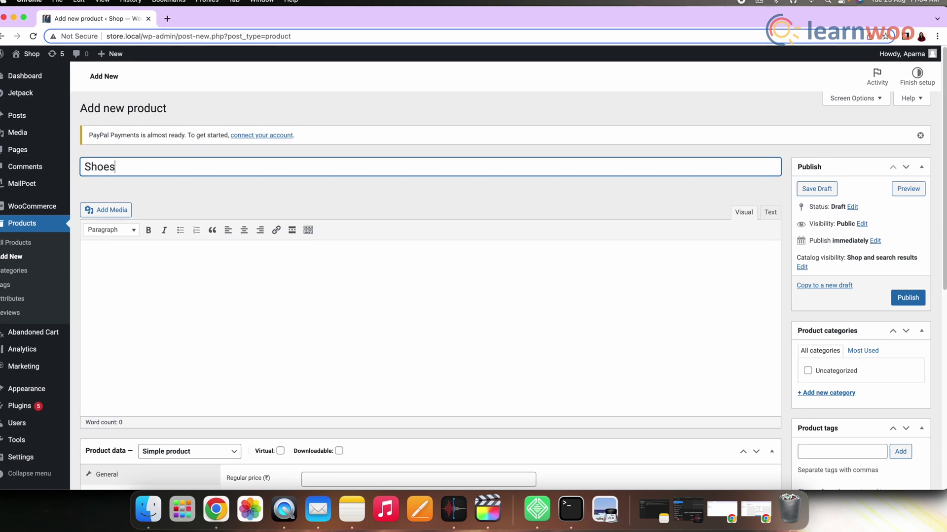
pyautogui.click(116, 253)
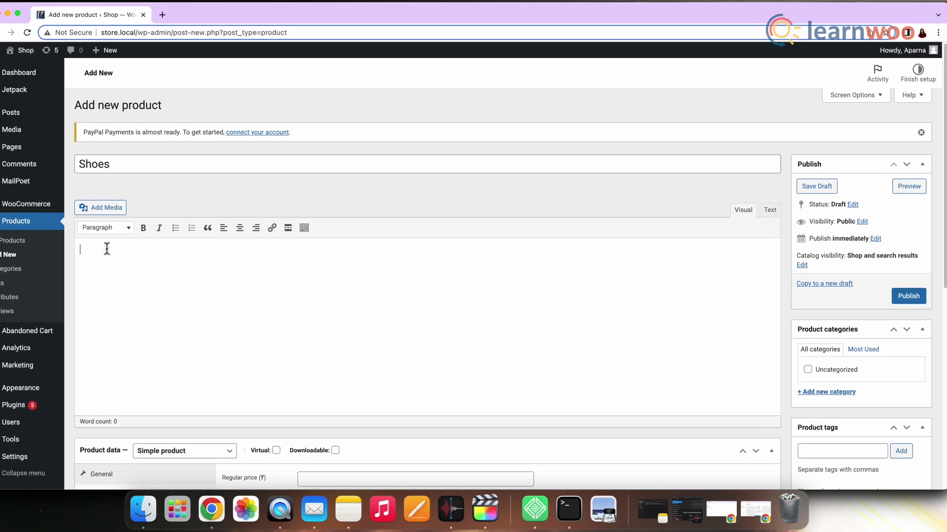
pyautogui.write('D')
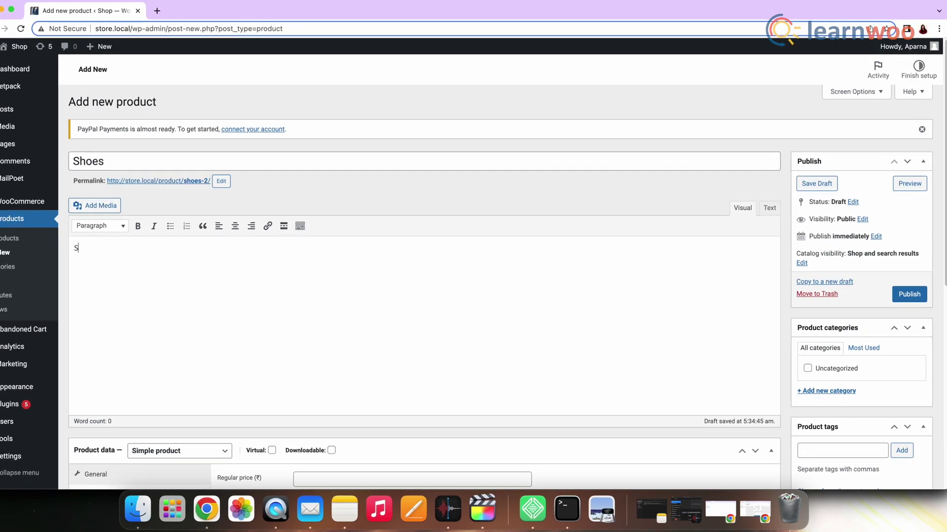
pyautogui.write('escript')
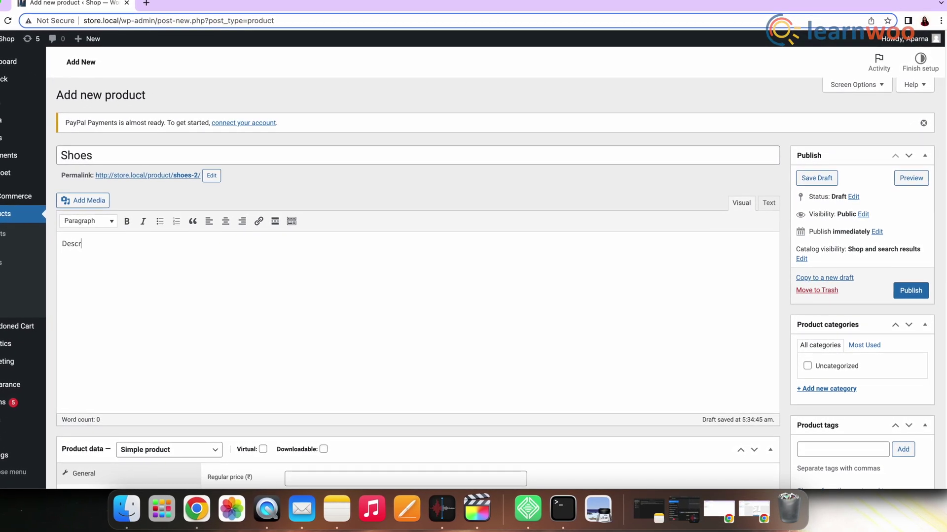
pyautogui.write('ion')
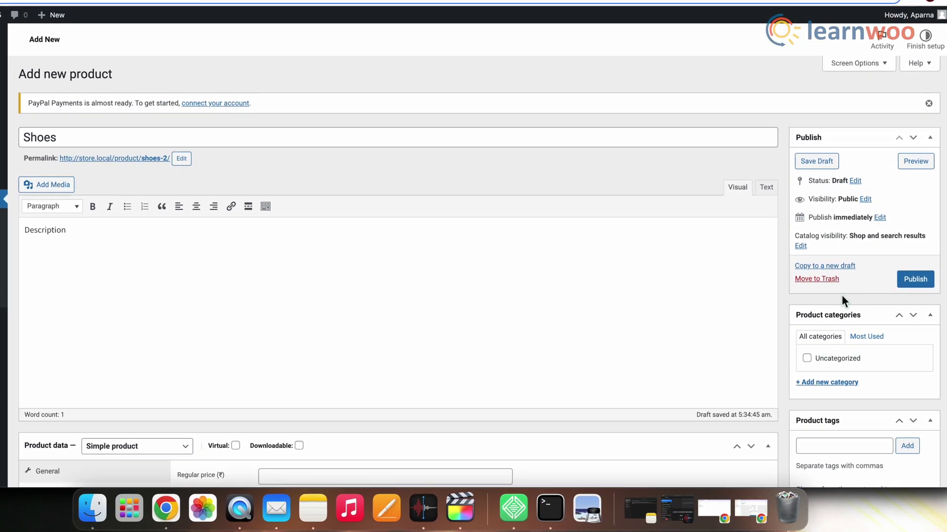
# Step: Upload the green shoe istockphoto jpeg from Downloads and set it as the product image
pyautogui.scroll(-8, 841, 295)
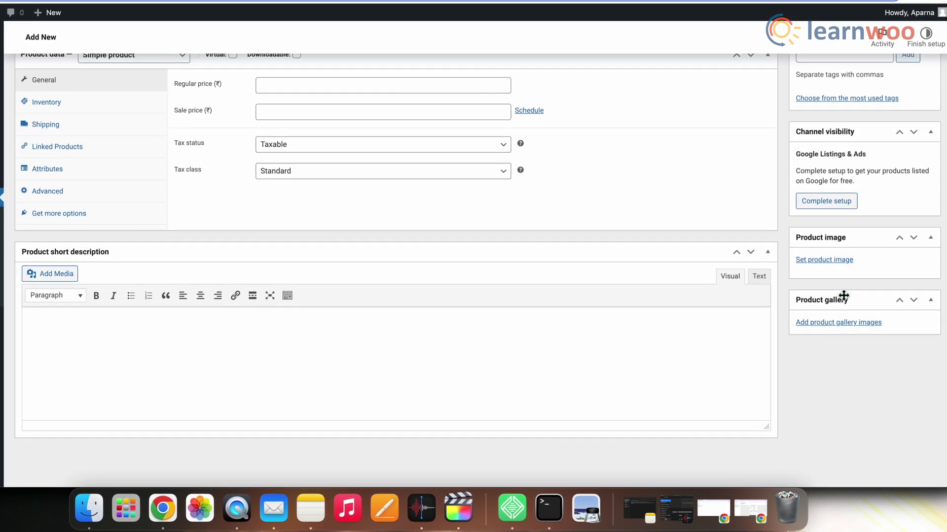
pyautogui.click(824, 260)
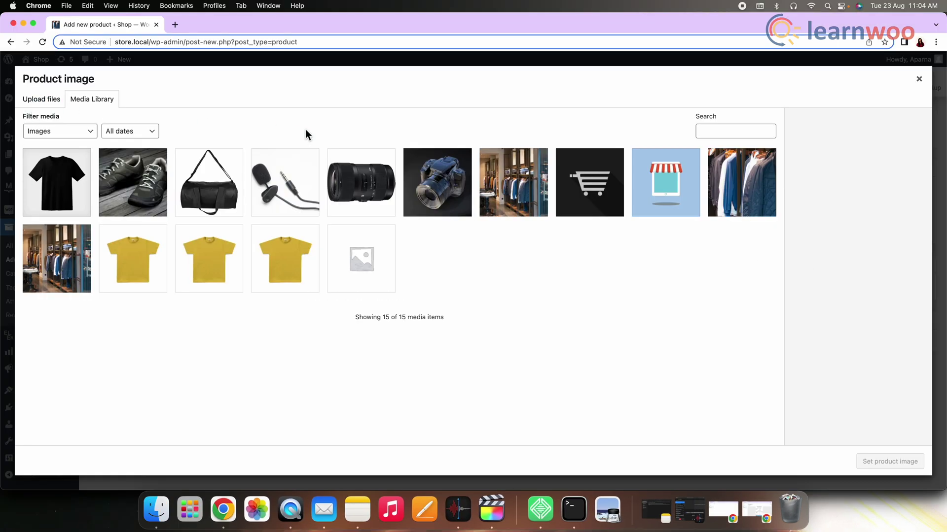
pyautogui.click(41, 105)
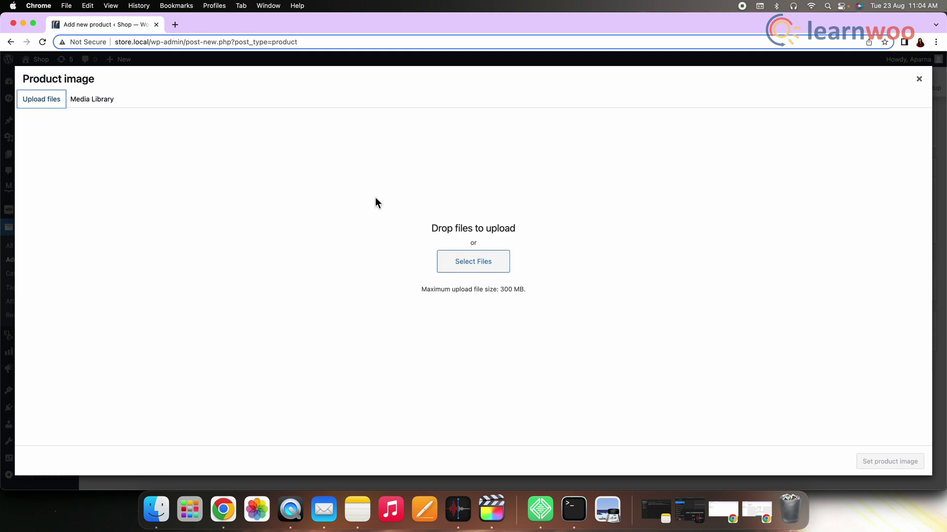
pyautogui.click(487, 262)
pyautogui.click(316, 219)
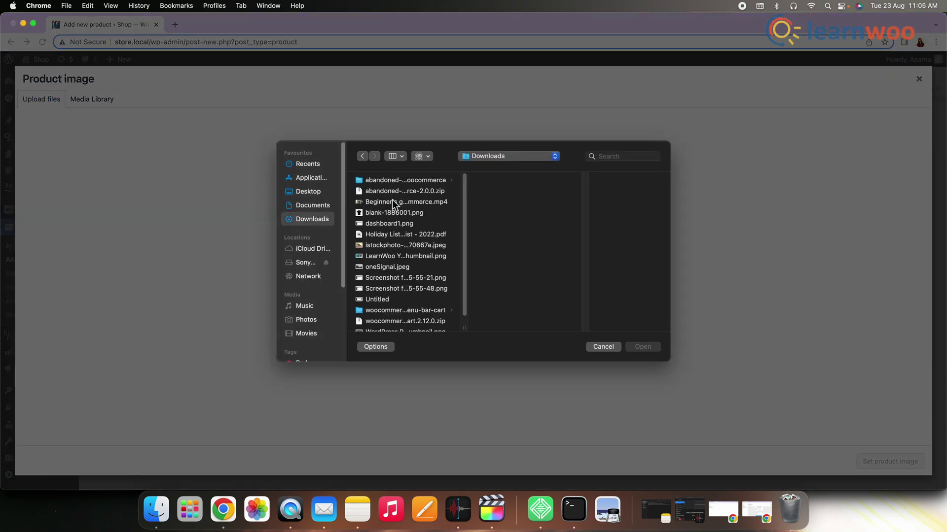
pyautogui.click(394, 245)
pyautogui.click(642, 347)
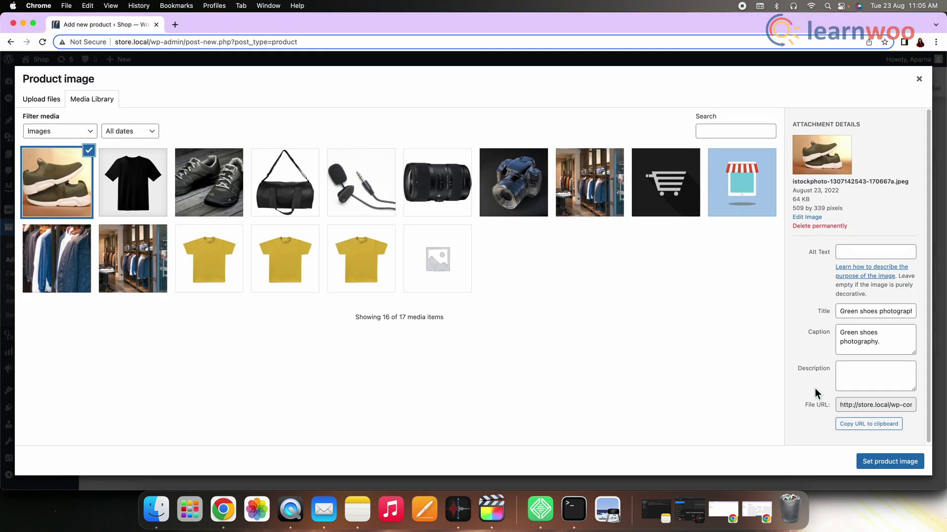
pyautogui.click(890, 462)
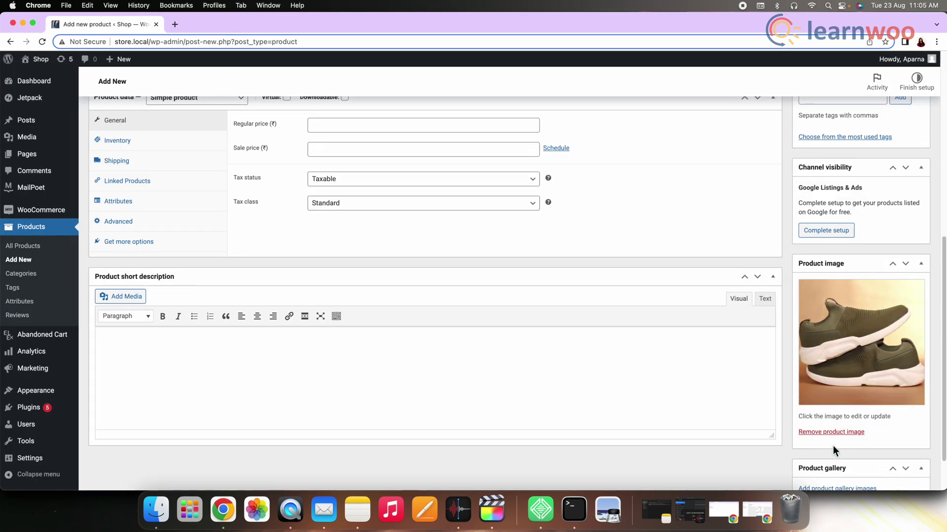
pyautogui.scroll(3, 163, 228)
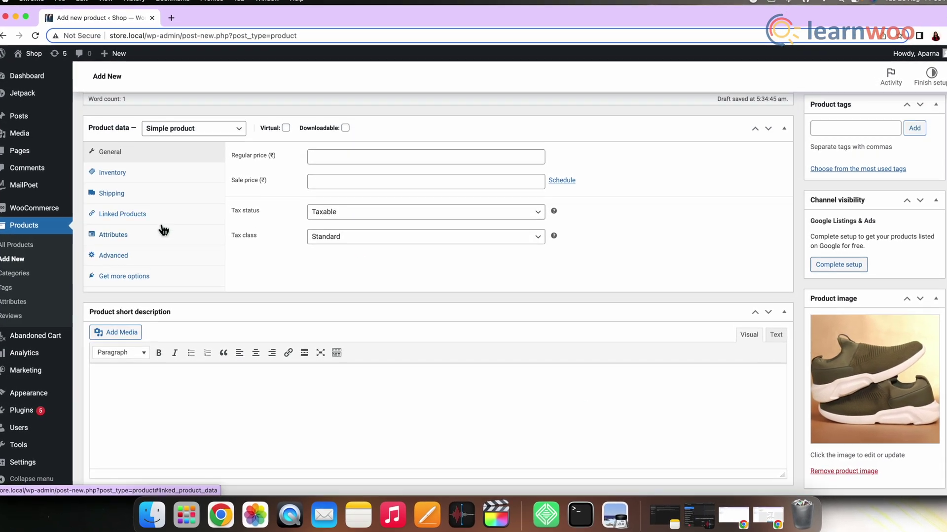
# Step: Make Shoes an External/Affiliate product with the pasted affiliate URL and button text 'Buy'
pyautogui.click(195, 203)
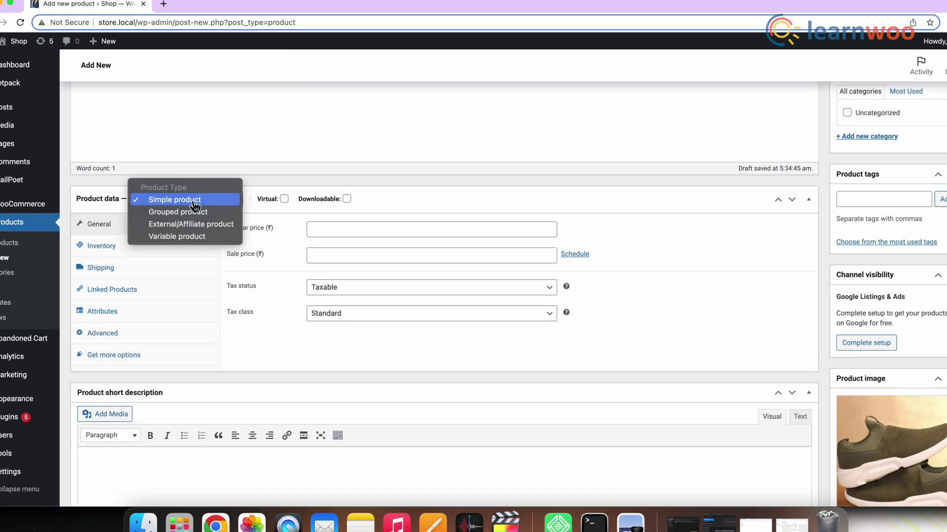
pyautogui.click(189, 224)
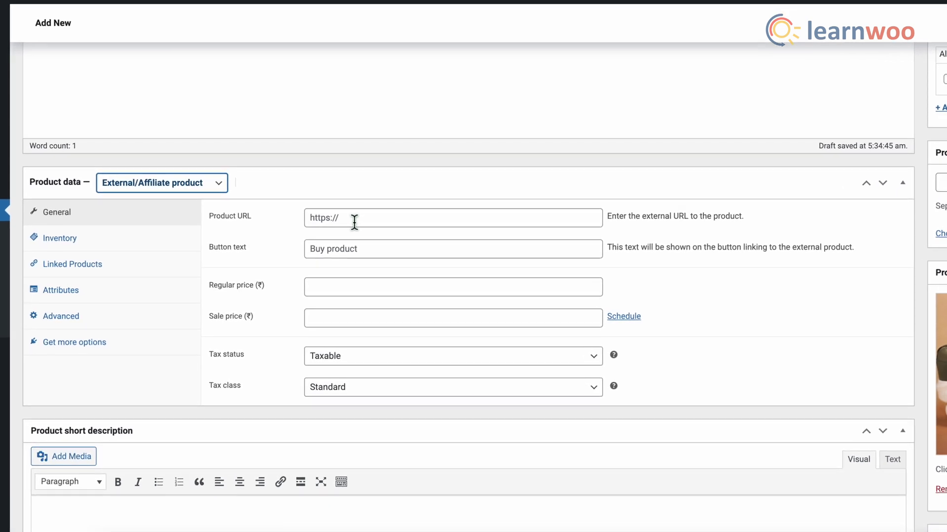
pyautogui.click(354, 221)
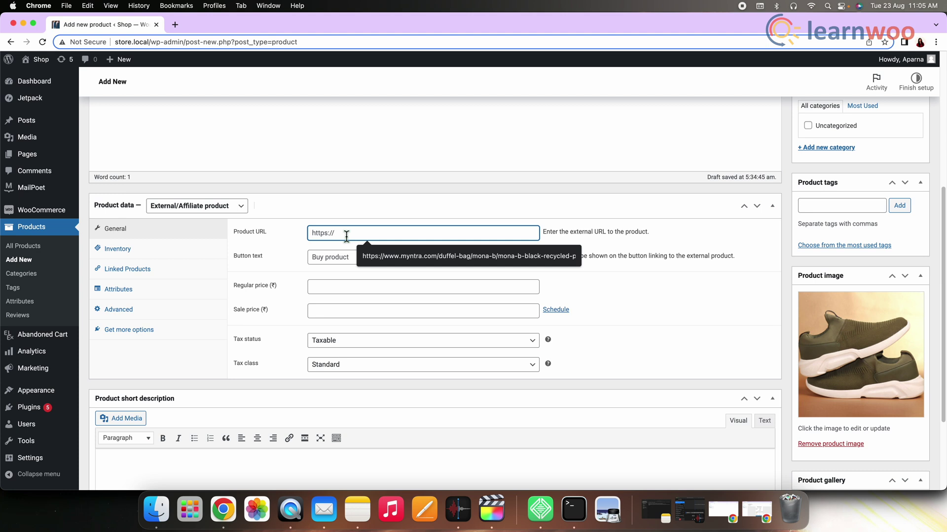
pyautogui.press('super+v')
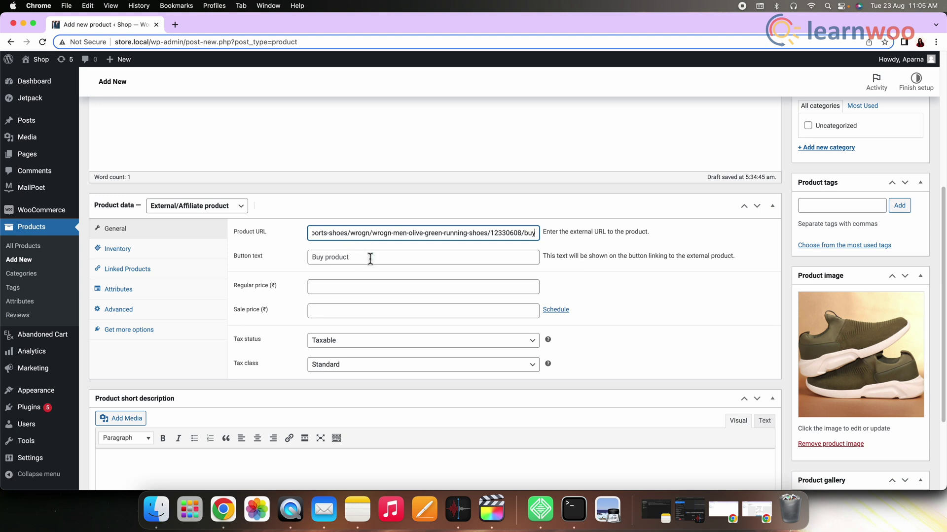
pyautogui.click(355, 258)
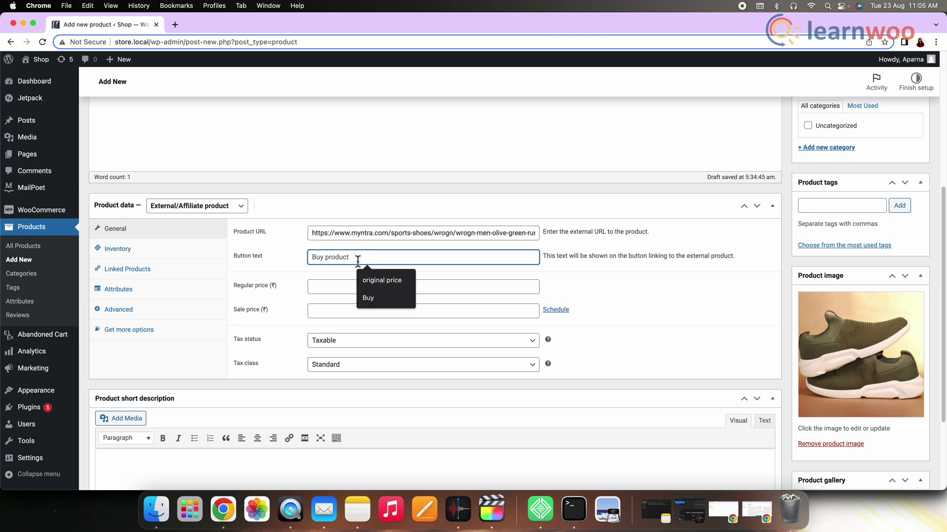
pyautogui.click(378, 294)
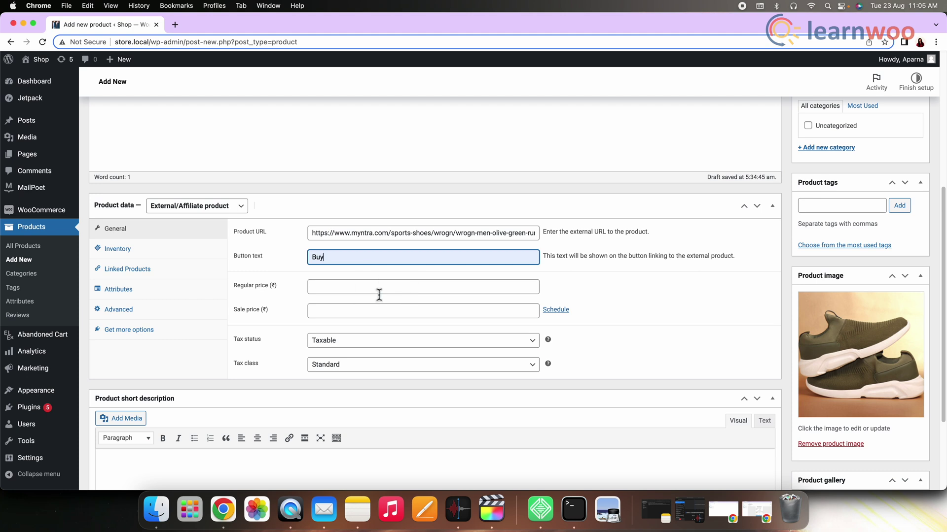
# Step: Enter a regular price of 700 and a sale price of 499
pyautogui.click(333, 288)
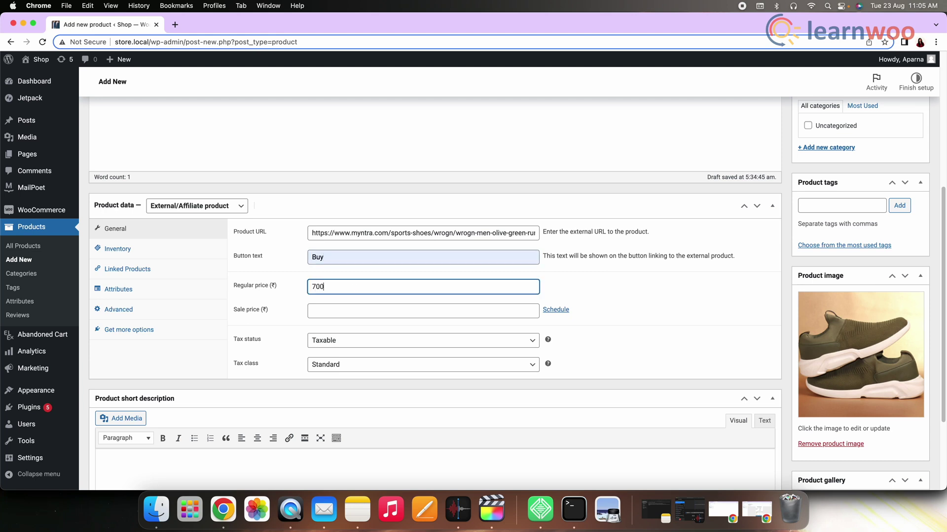
pyautogui.click(323, 311)
pyautogui.write('499')
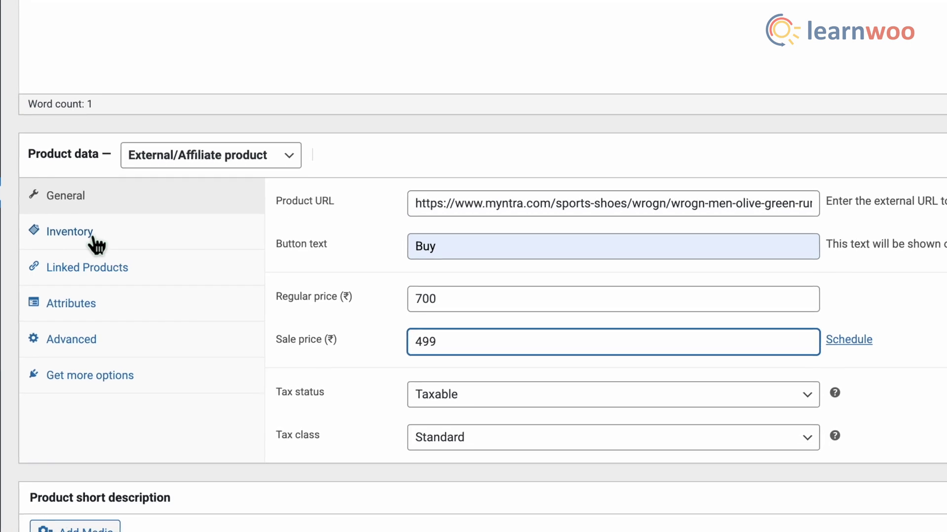
# Step: Set the product SKU to 40 in Inventory, then start an Upsells search under Linked Products
pyautogui.click(94, 240)
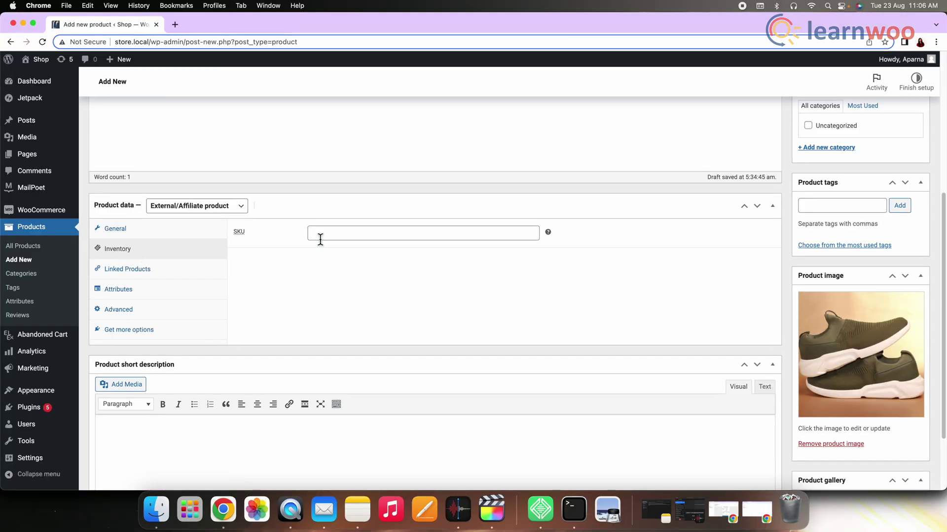
pyautogui.click(320, 240)
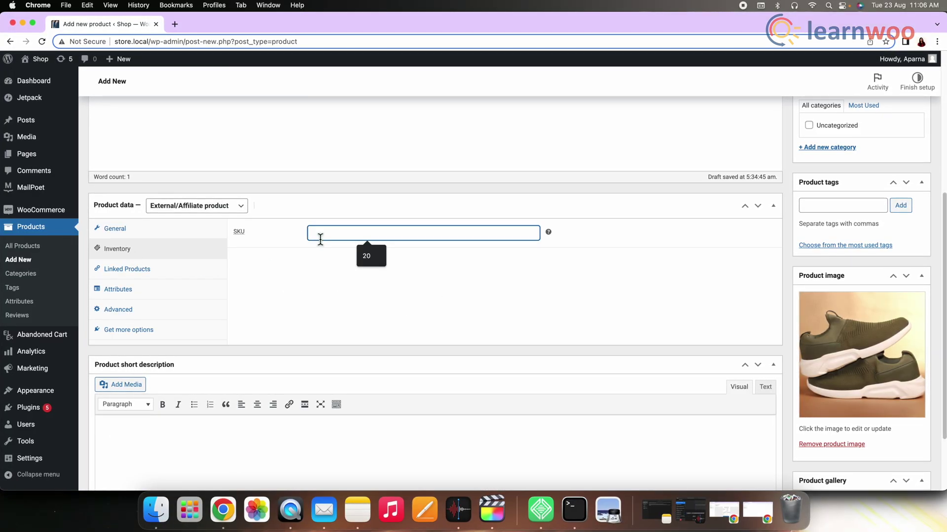
pyautogui.write('40')
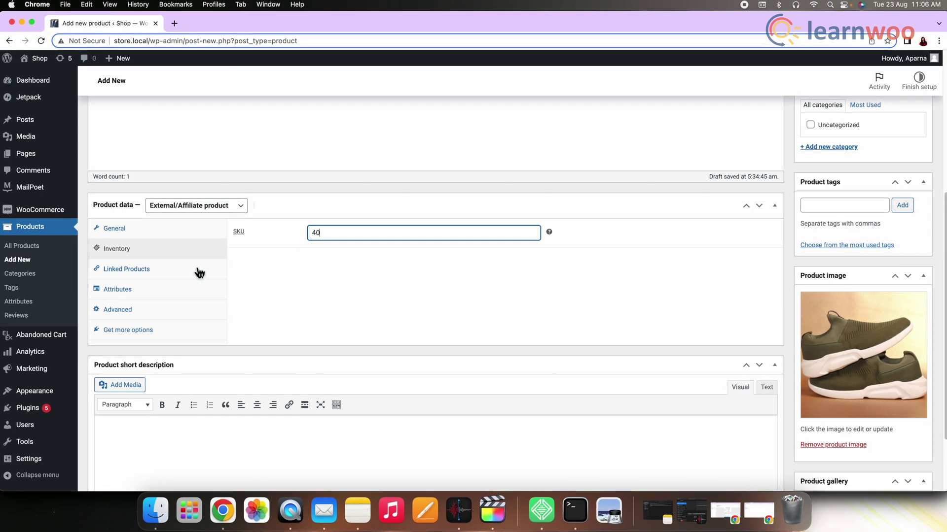
pyautogui.click(155, 276)
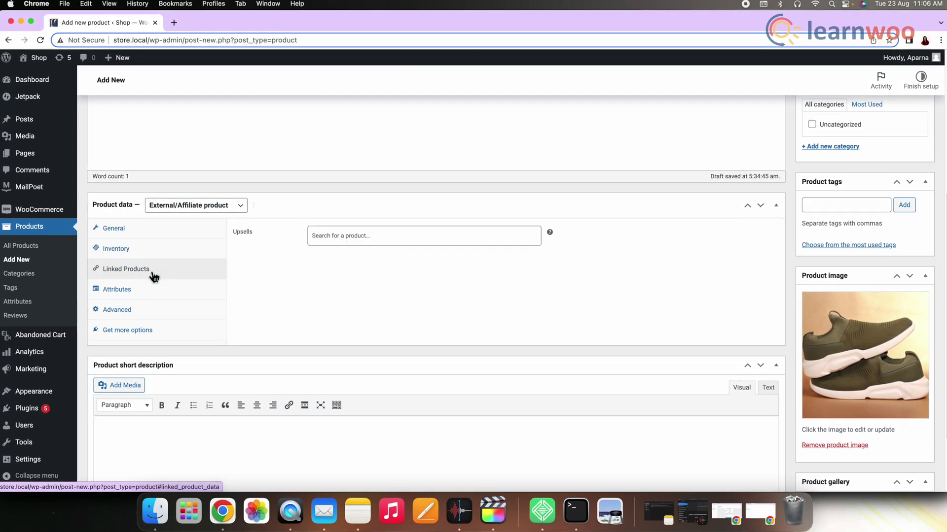
pyautogui.click(332, 242)
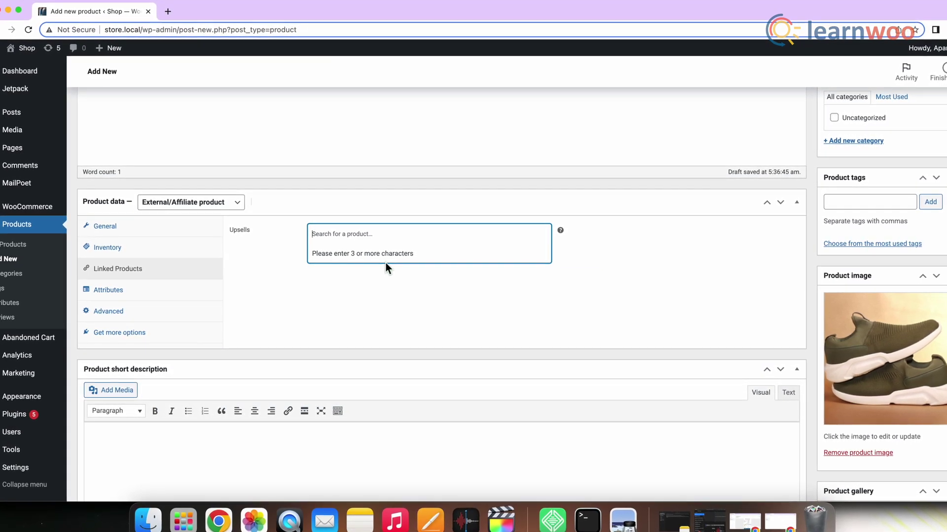
# Step: Add a custom product attribute named Size with values 6|7|8|9
pyautogui.click(125, 294)
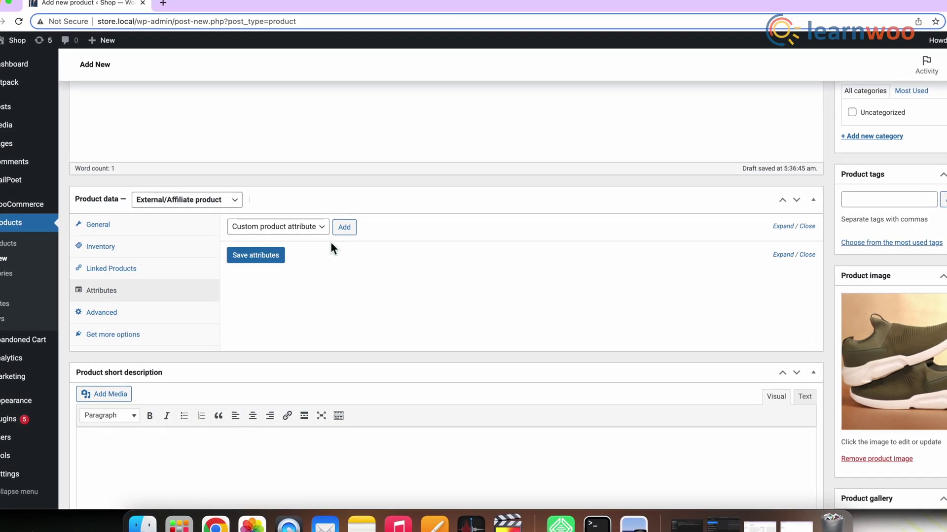
pyautogui.click(318, 228)
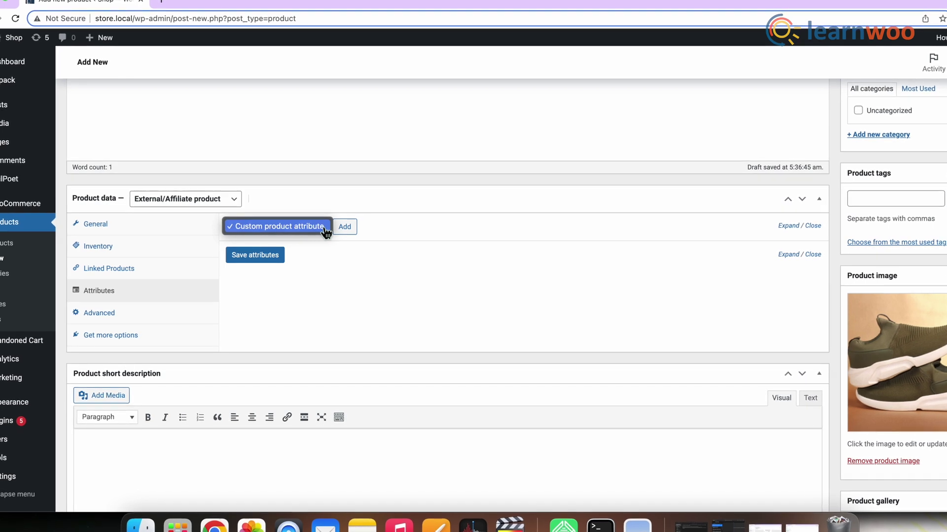
pyautogui.click(325, 228)
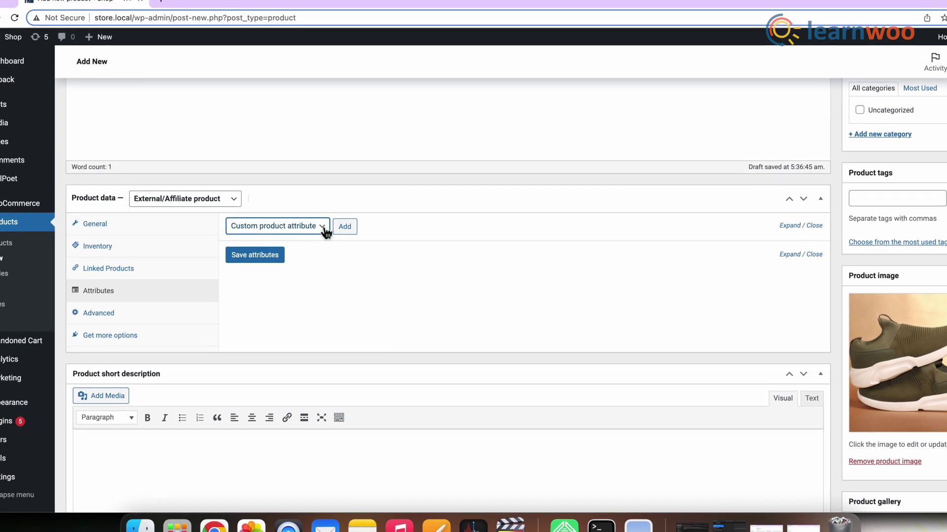
pyautogui.click(352, 229)
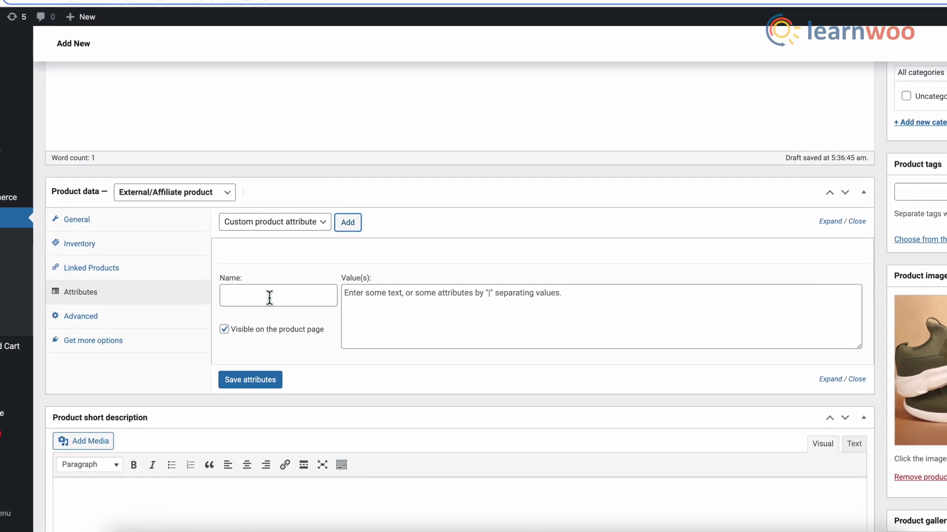
pyautogui.click(232, 301)
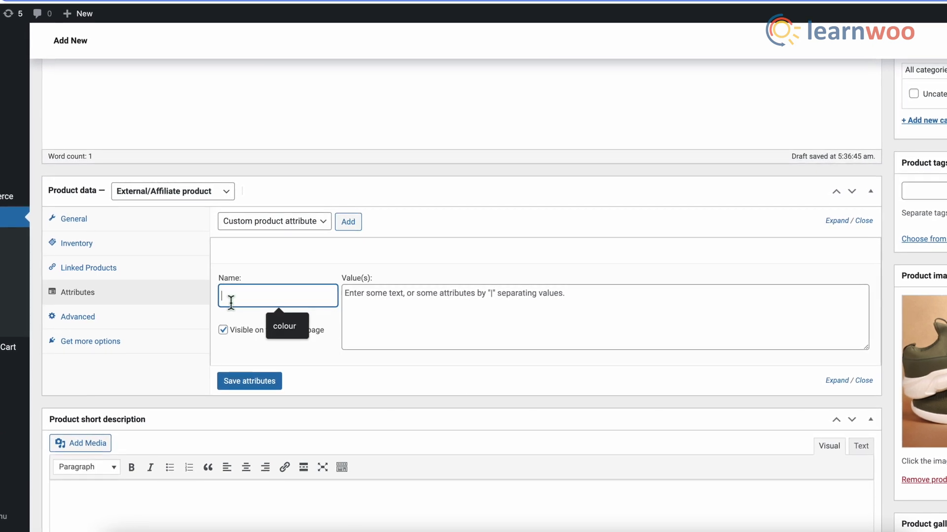
pyautogui.write('Siz')
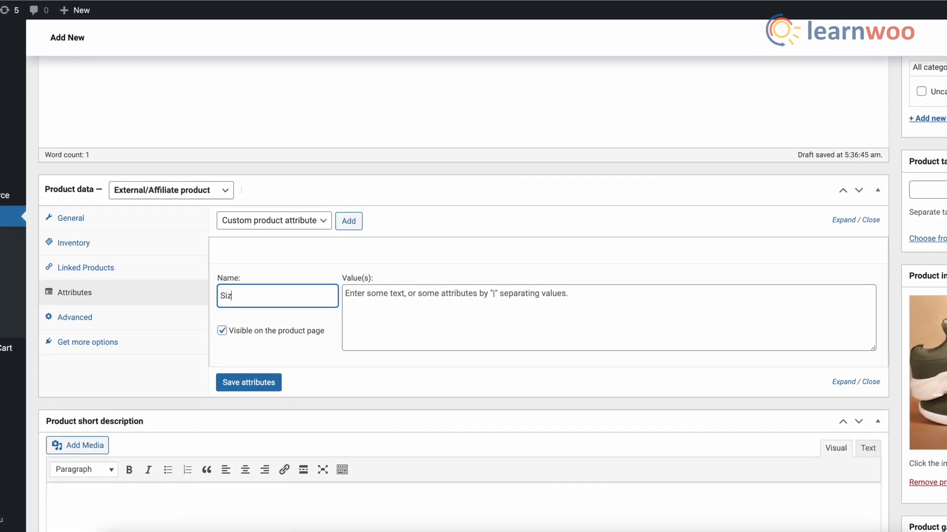
pyautogui.write('e')
pyautogui.click(379, 305)
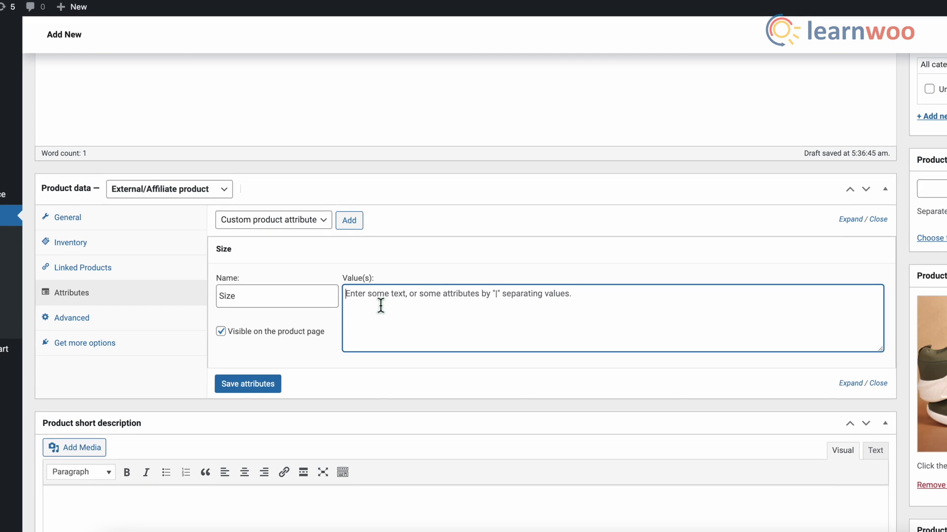
pyautogui.write('6')
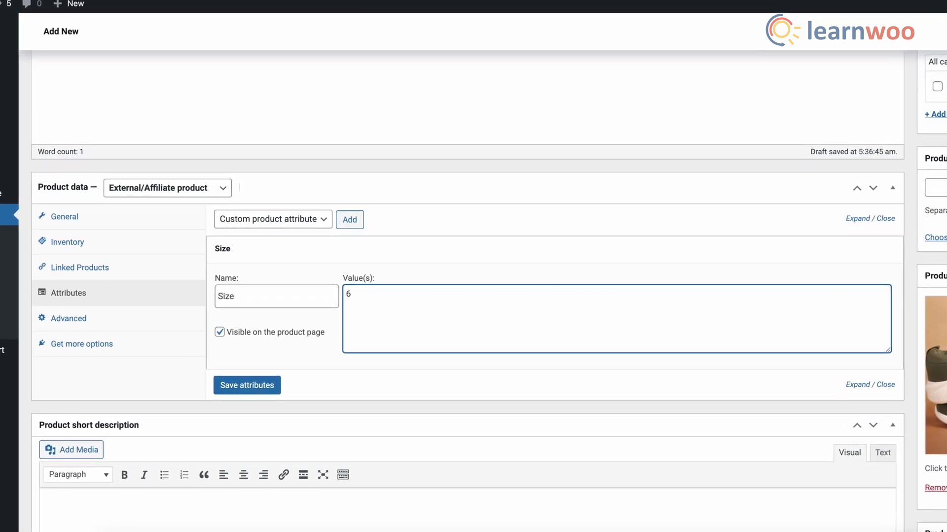
pyautogui.write('|7')
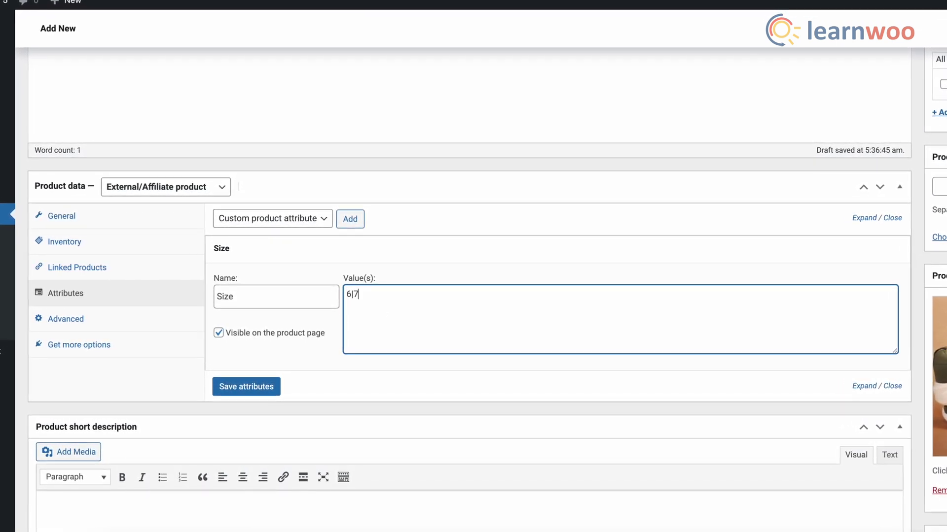
pyautogui.write('8')
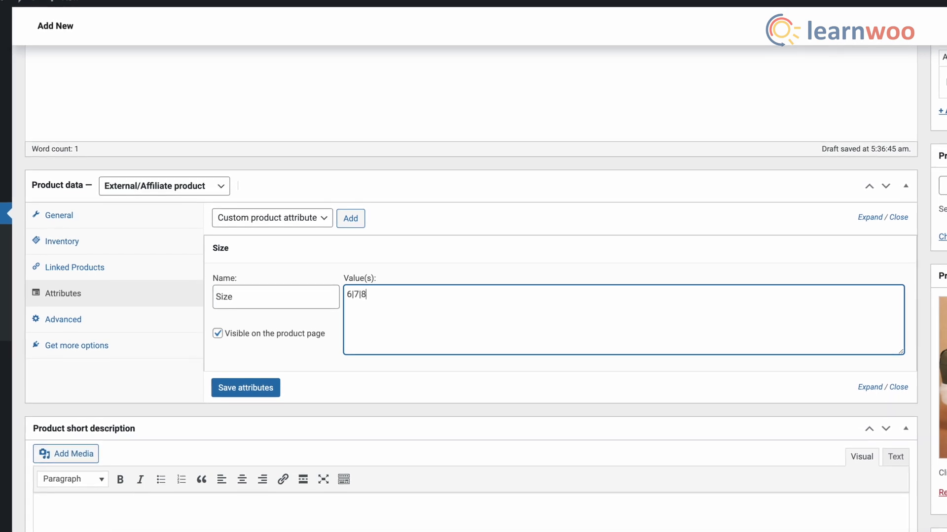
pyautogui.write('|9')
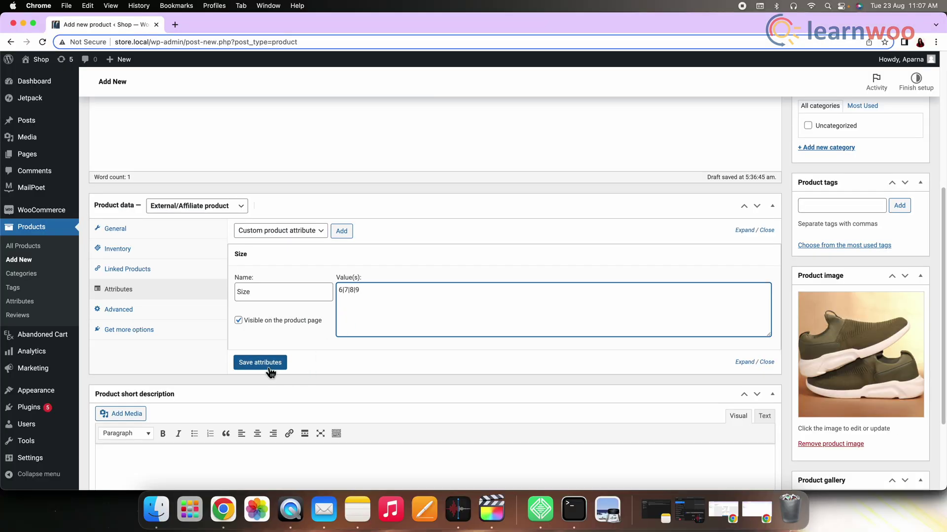
# Step: Save the Size attribute, publish the Shoes product, and view its store page
pyautogui.click(268, 366)
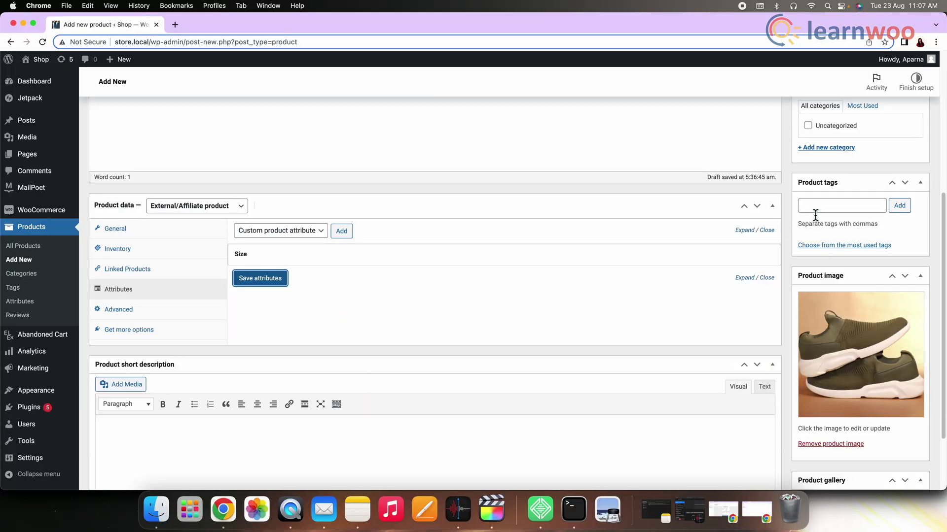
pyautogui.scroll(5, 815, 214)
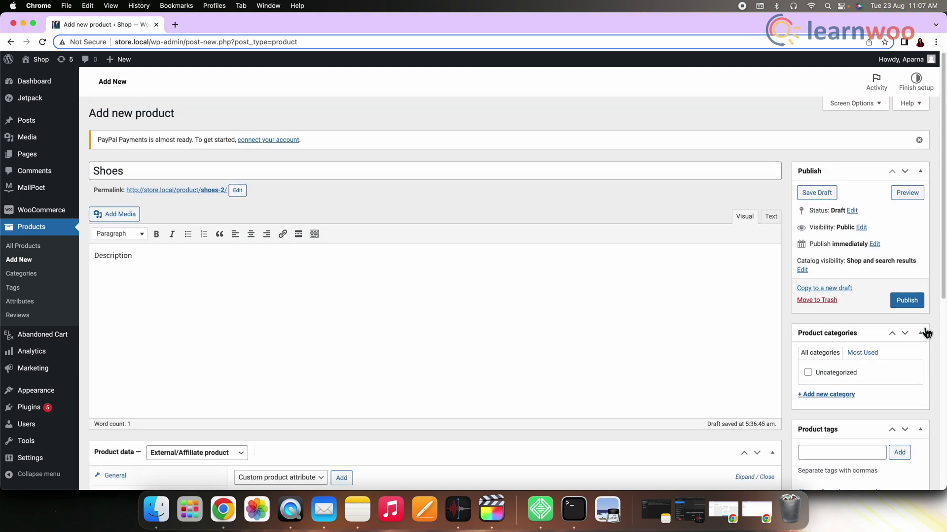
pyautogui.click(916, 306)
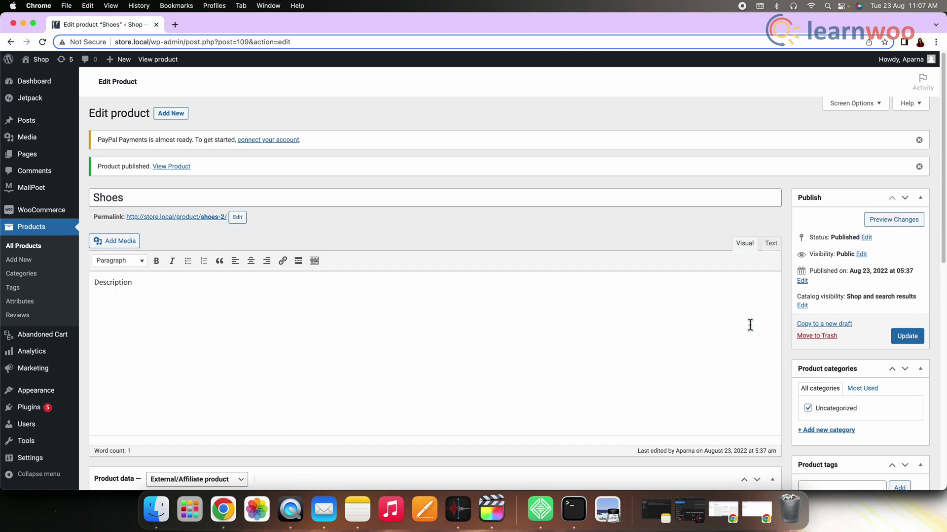
pyautogui.click(172, 168)
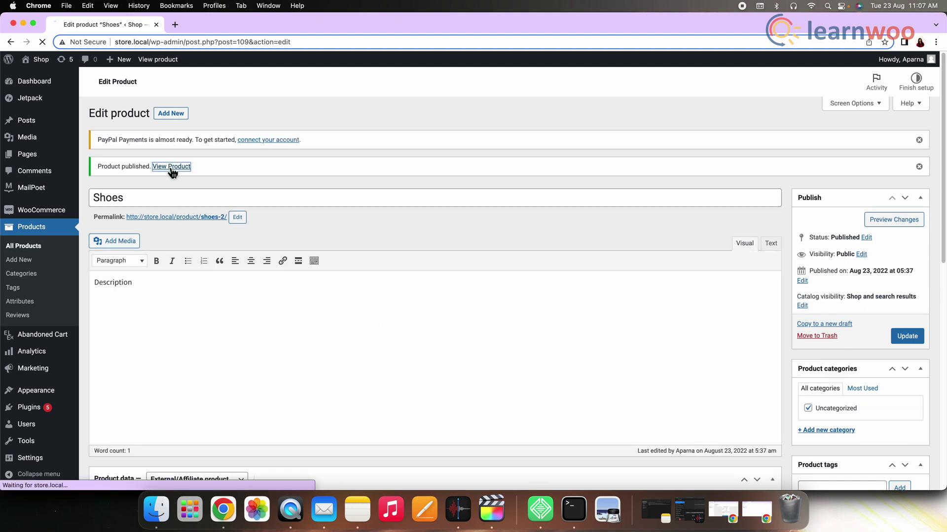